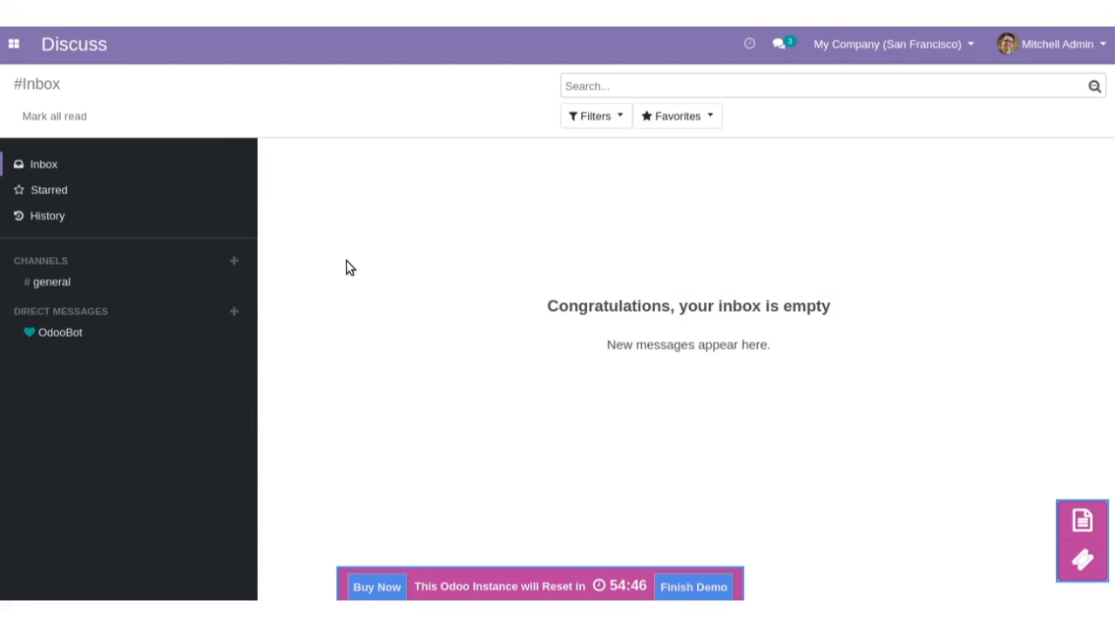
Save the general settings with the Aramex Shipping Service enabled.
click(14, 44)
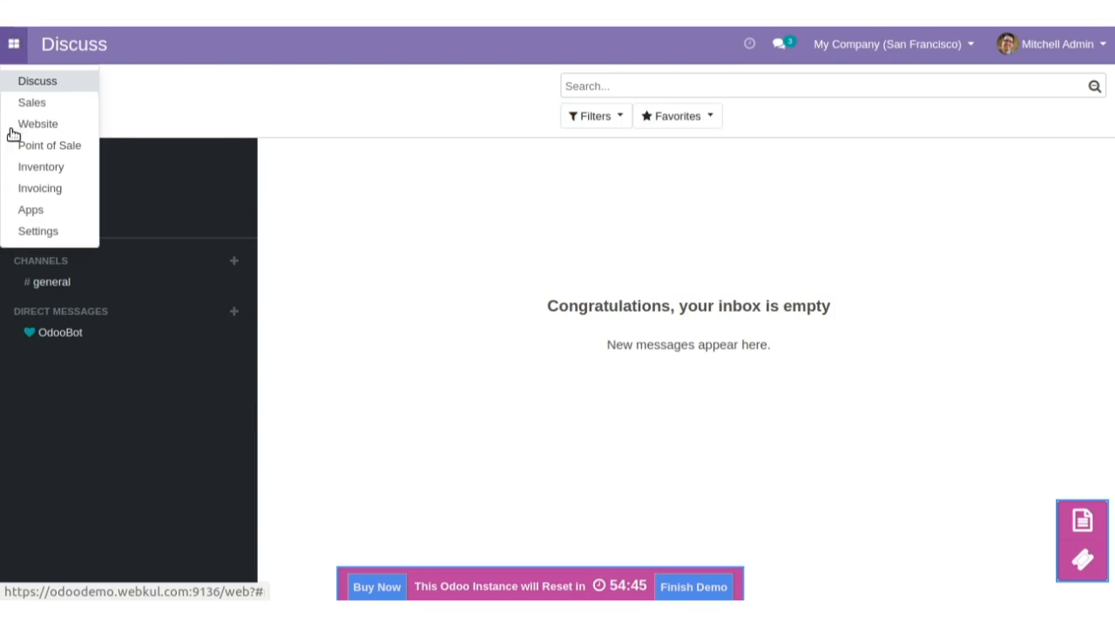
click(32, 237)
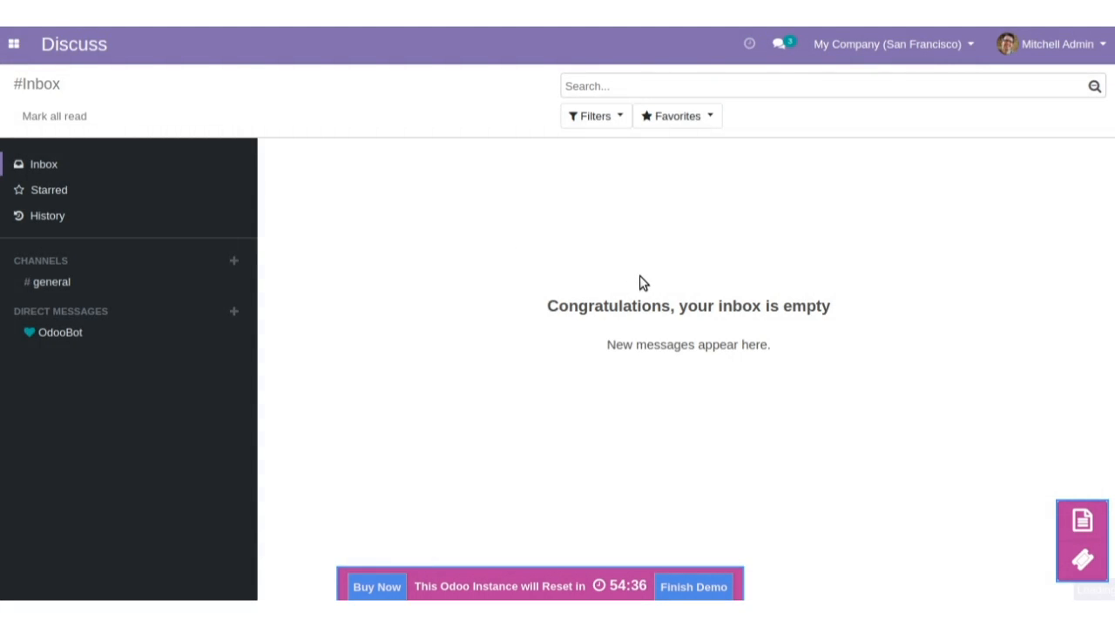
scroll(639, 279, down, 20)
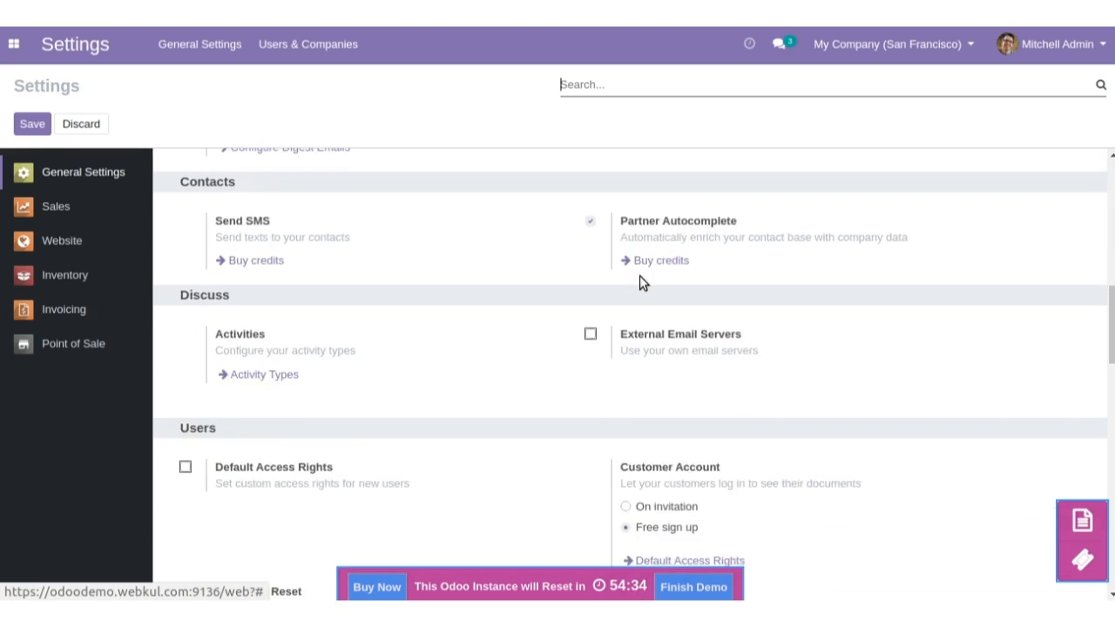
scroll(640, 283, up, 3)
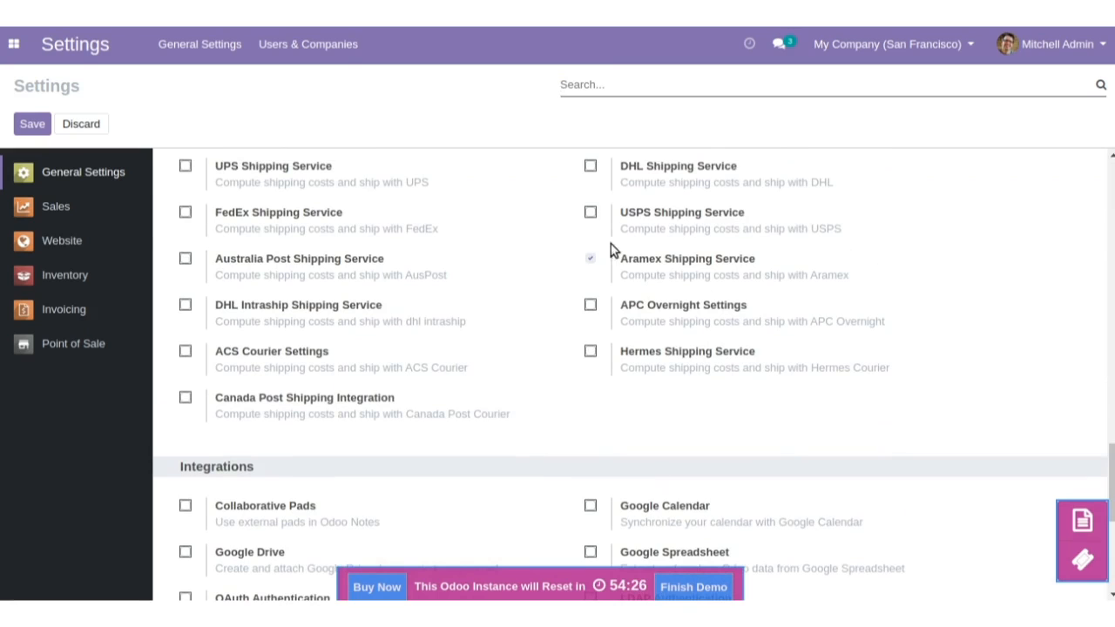
click(28, 122)
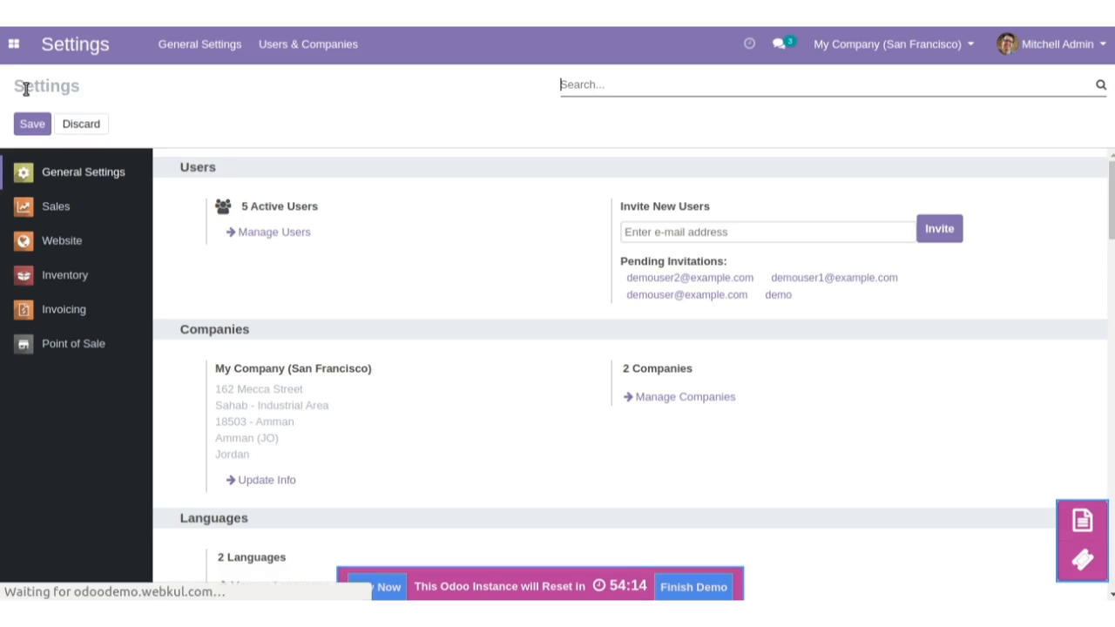
Open the Aramex Express Shipping method from the Inventory app's shipping methods for editing.
click(14, 43)
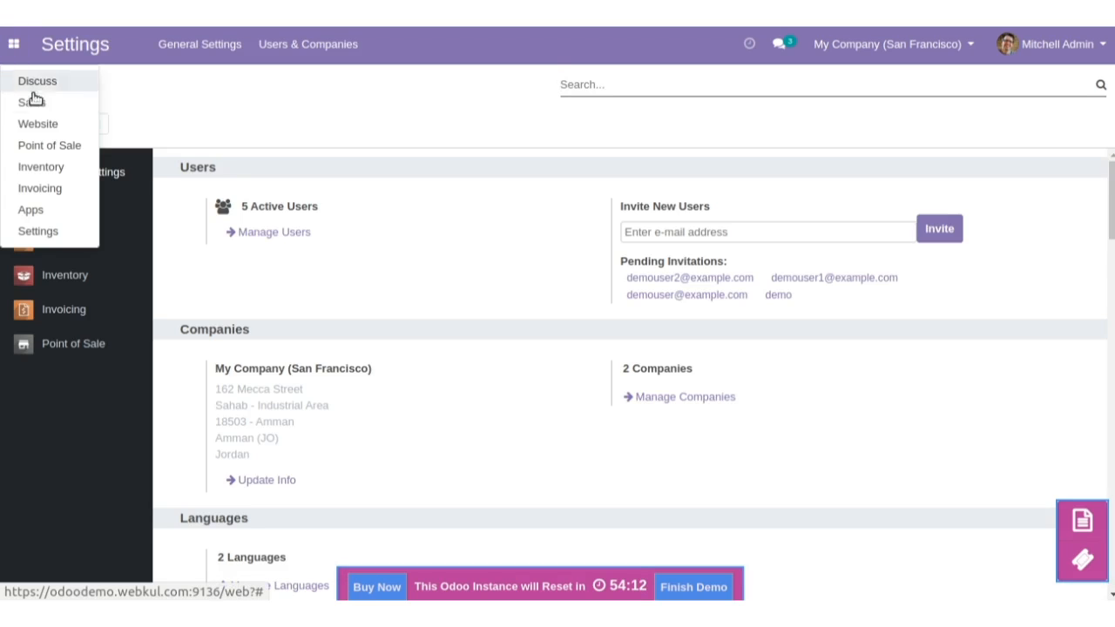
click(40, 174)
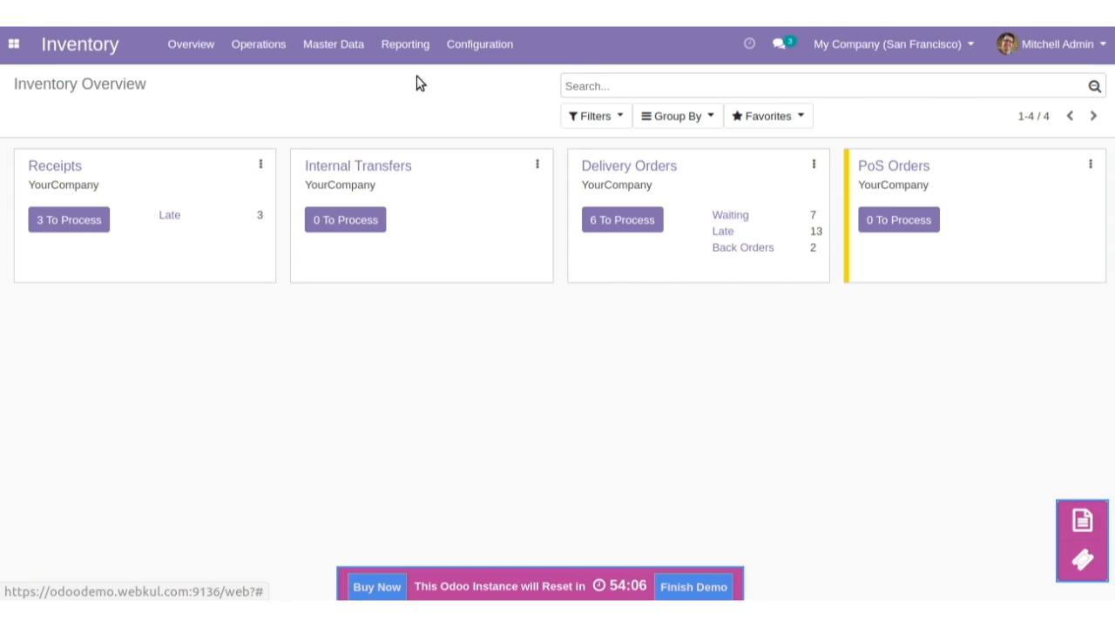
click(493, 46)
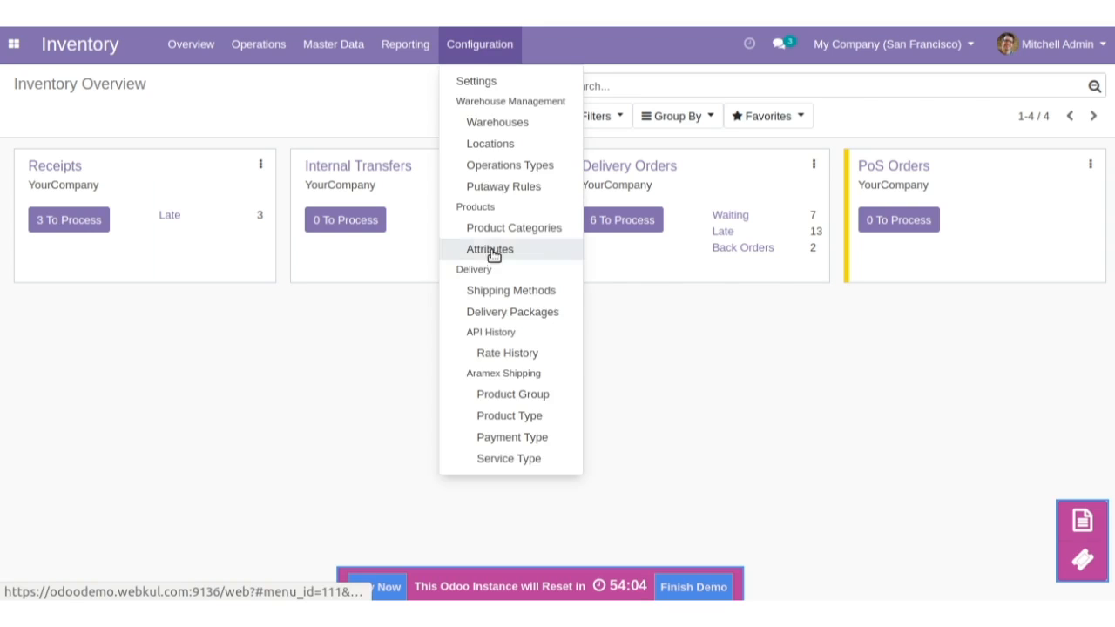
click(490, 290)
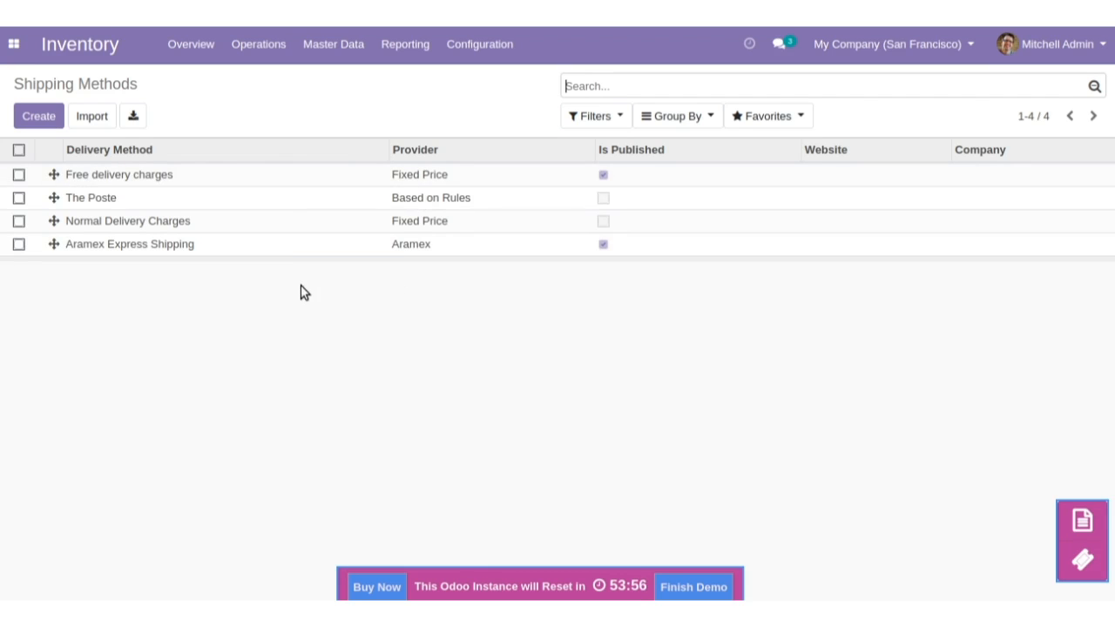
click(182, 247)
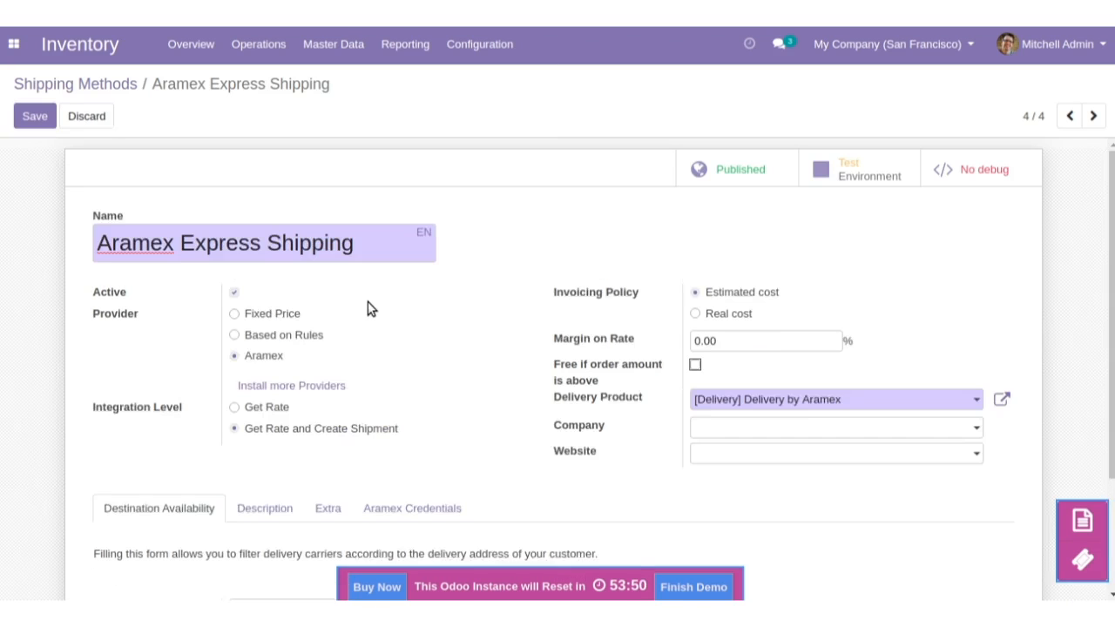
Add Afghanistan to the allowed destination countries of the Aramex Express Shipping method.
scroll(368, 304, down, 1)
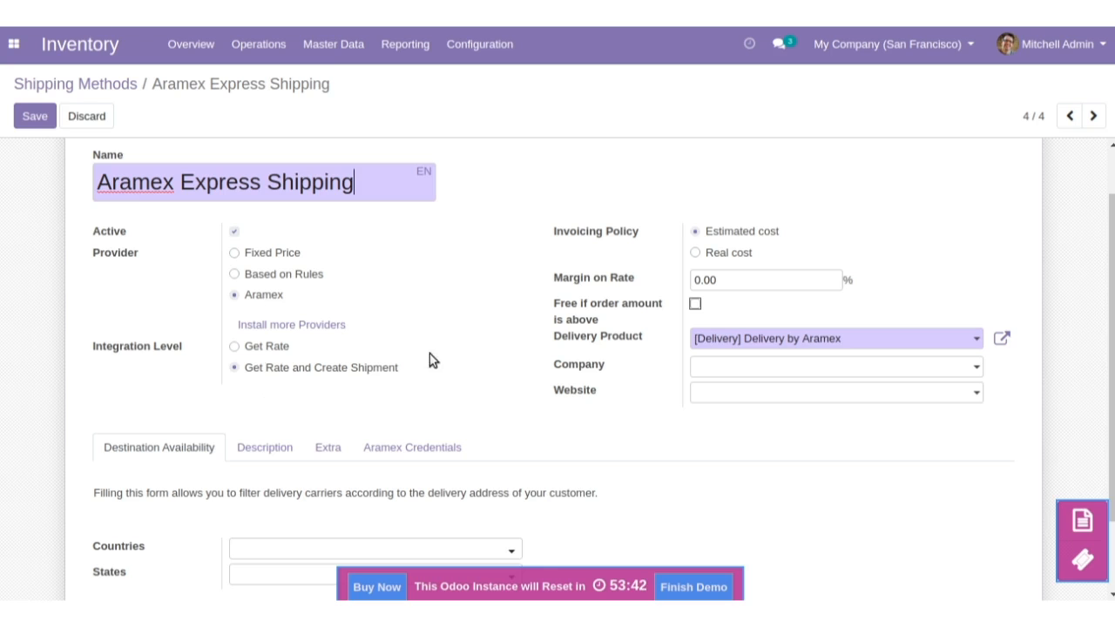
scroll(331, 331, down, 1)
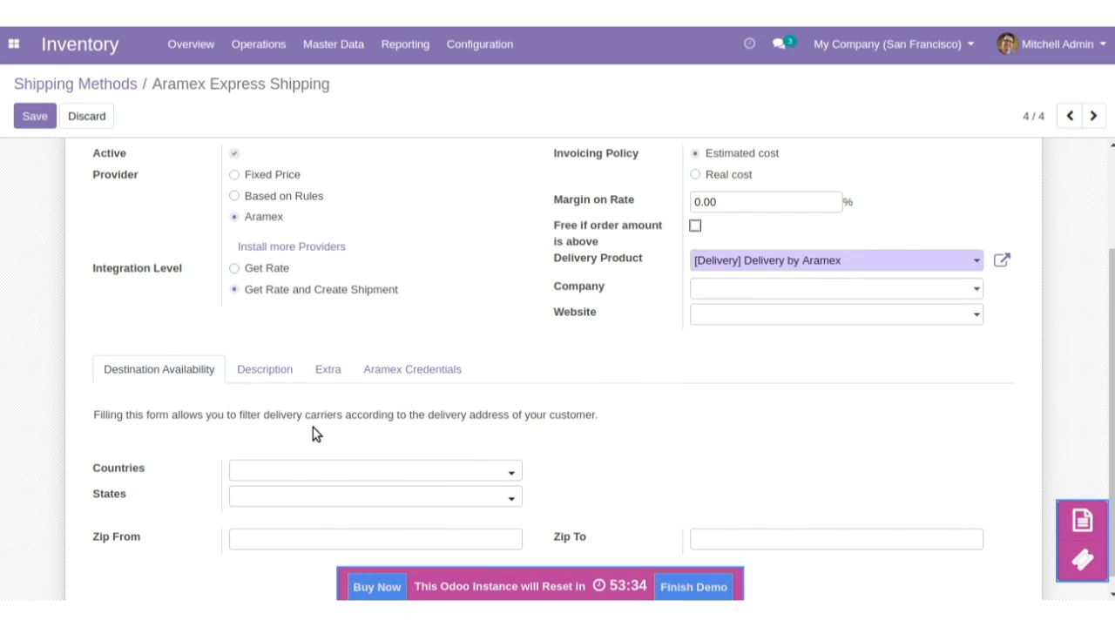
click(296, 468)
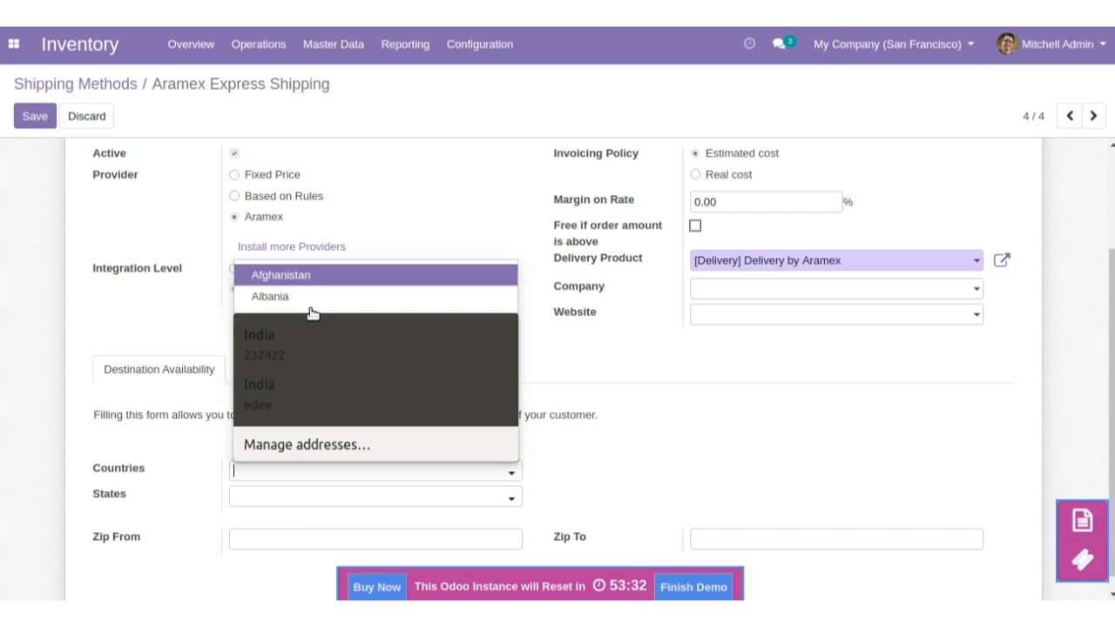
click(319, 276)
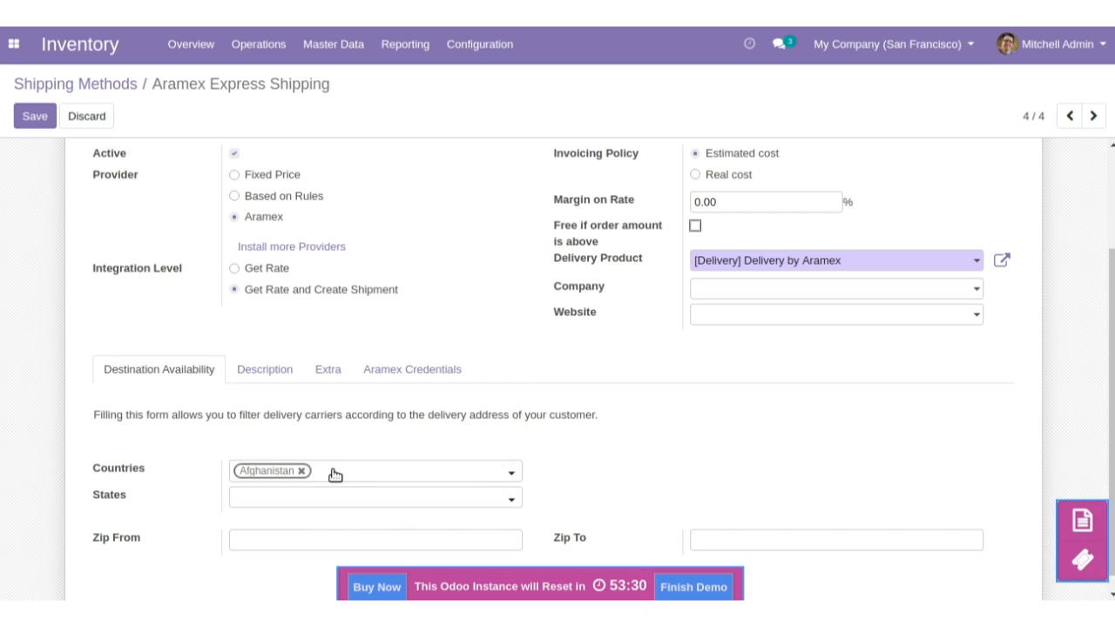
Review the shipping method's extra delivery settings and Aramex credentials, and save the method.
scroll(374, 415, down, 1)
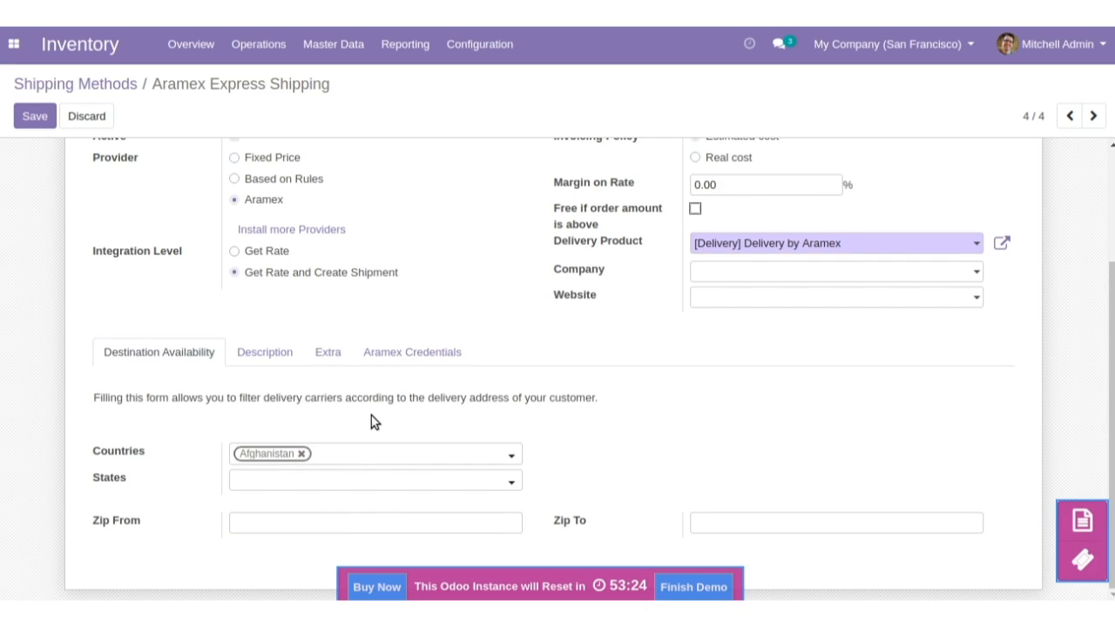
click(328, 361)
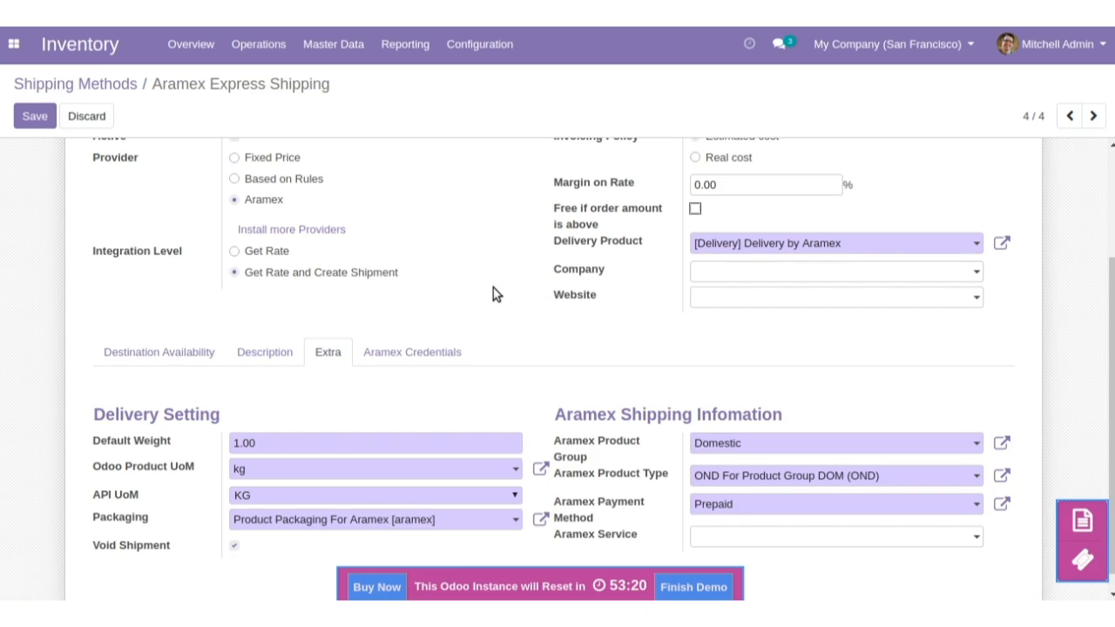
scroll(493, 287, down, 1)
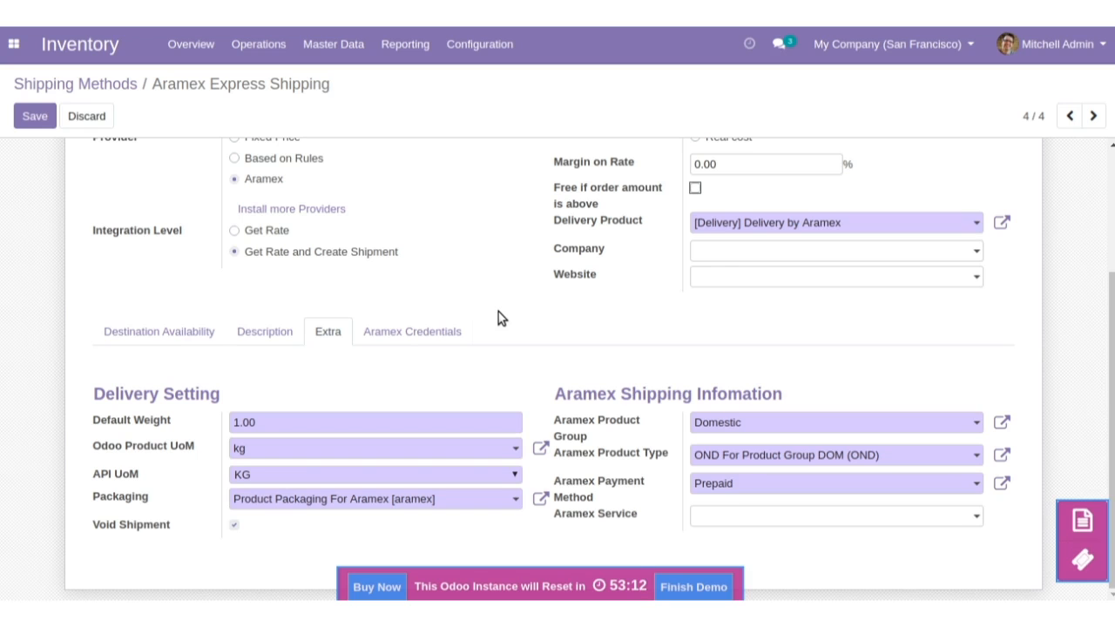
click(398, 334)
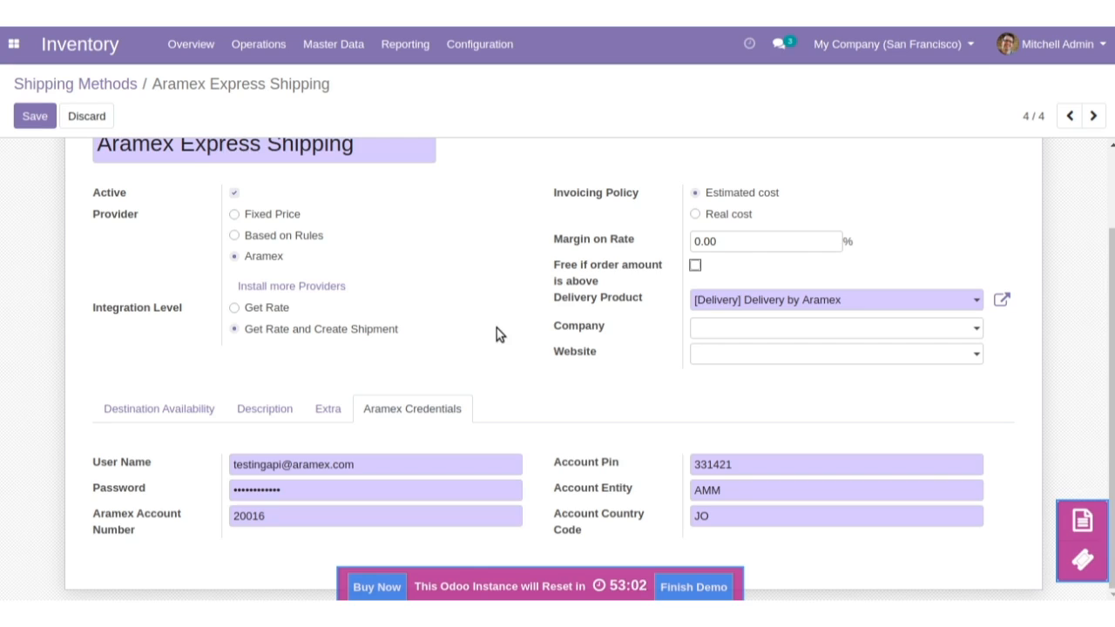
click(33, 117)
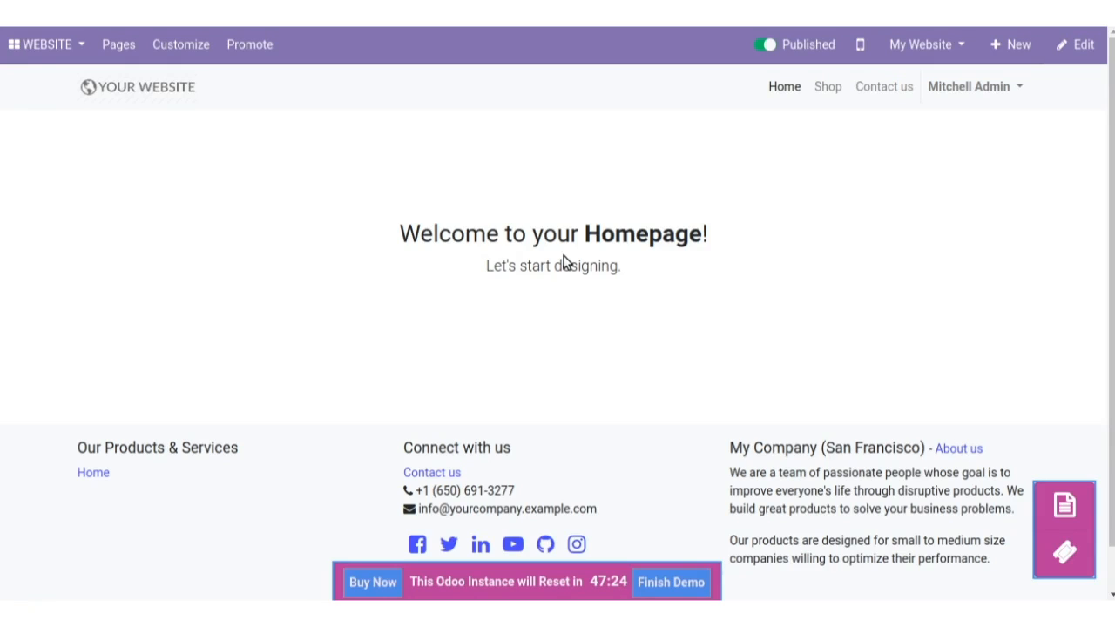
Add one Chair floor protection from the website shop to the cart.
click(828, 86)
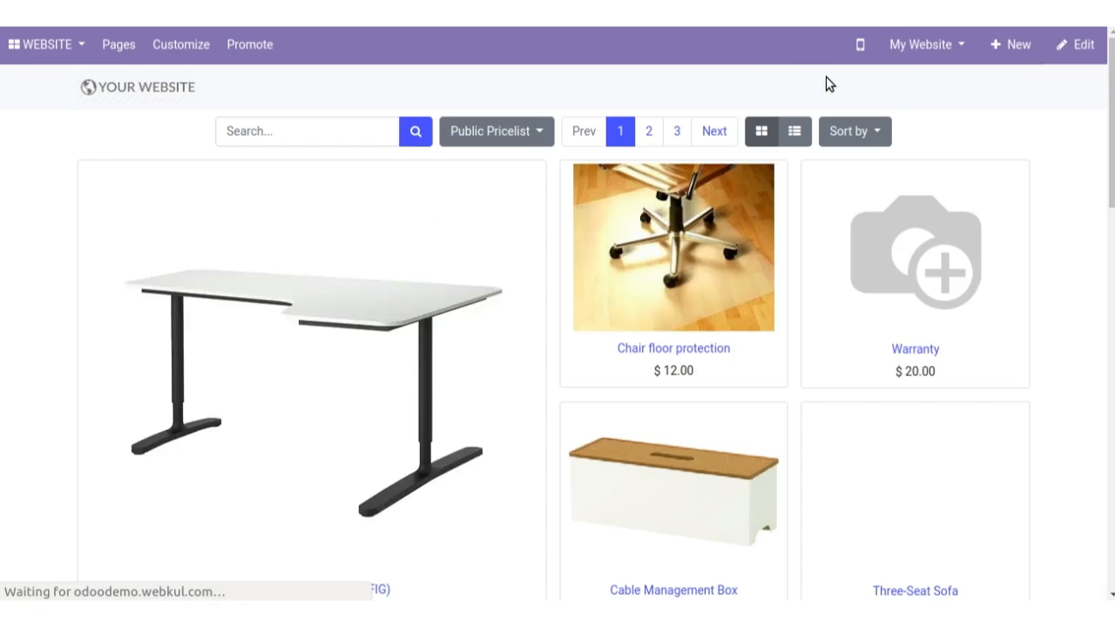
click(681, 278)
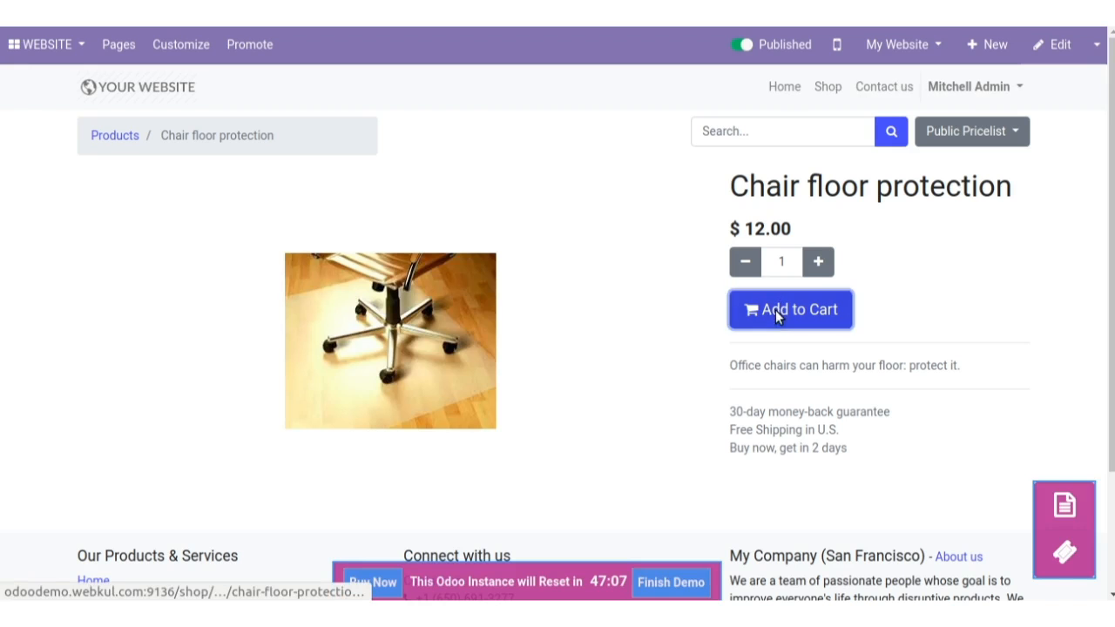
click(776, 311)
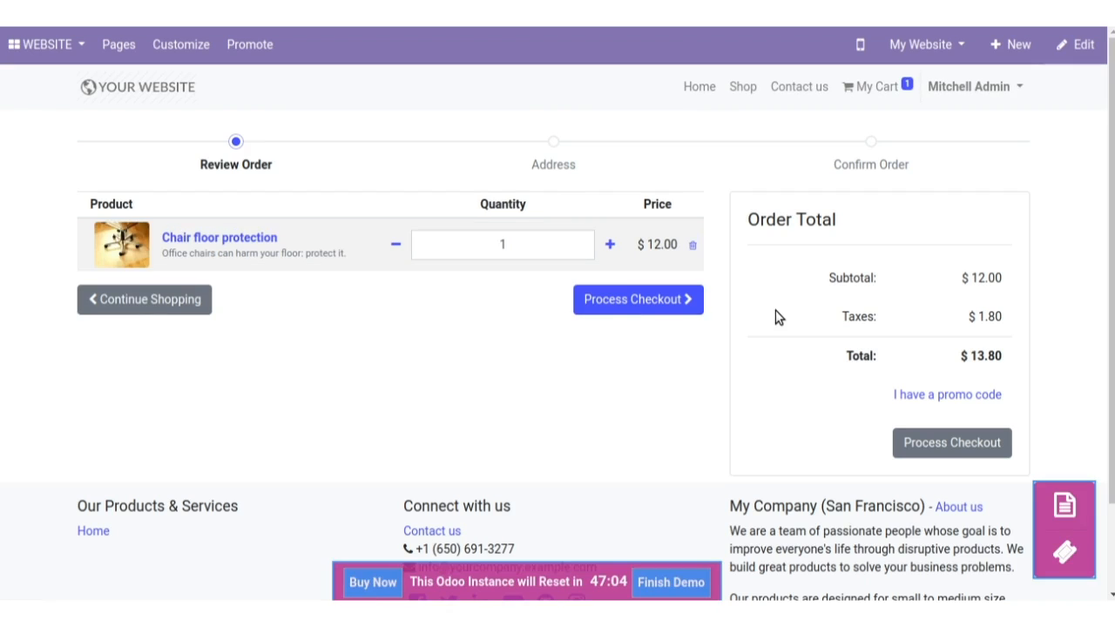
Process the cart's checkout and try to use Aramex Express Shipping as the delivery method.
click(620, 299)
click(620, 299)
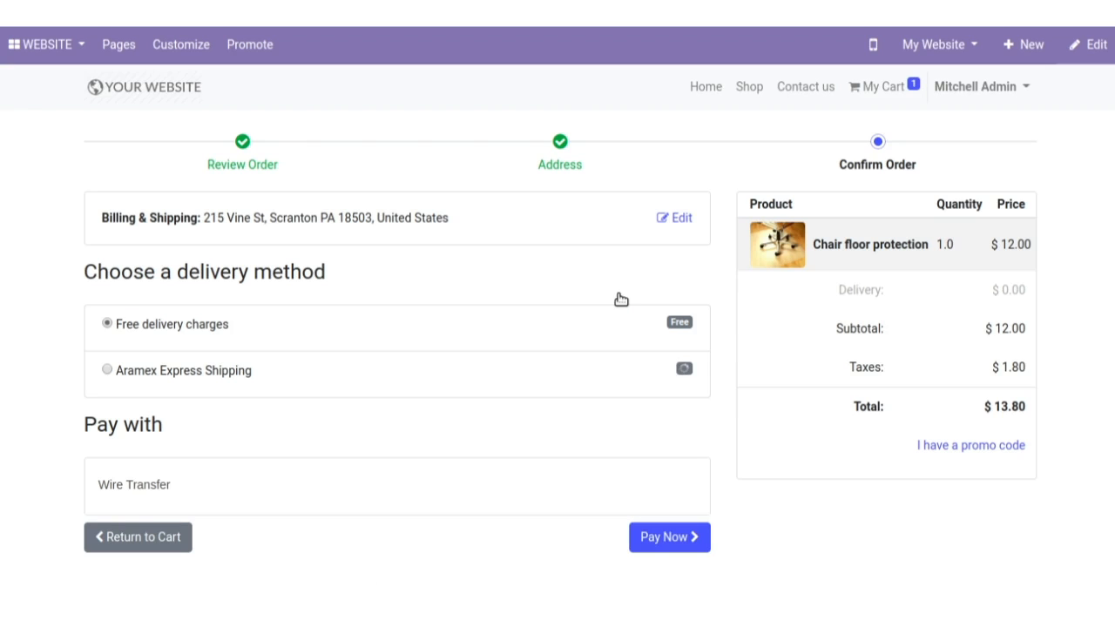
click(107, 369)
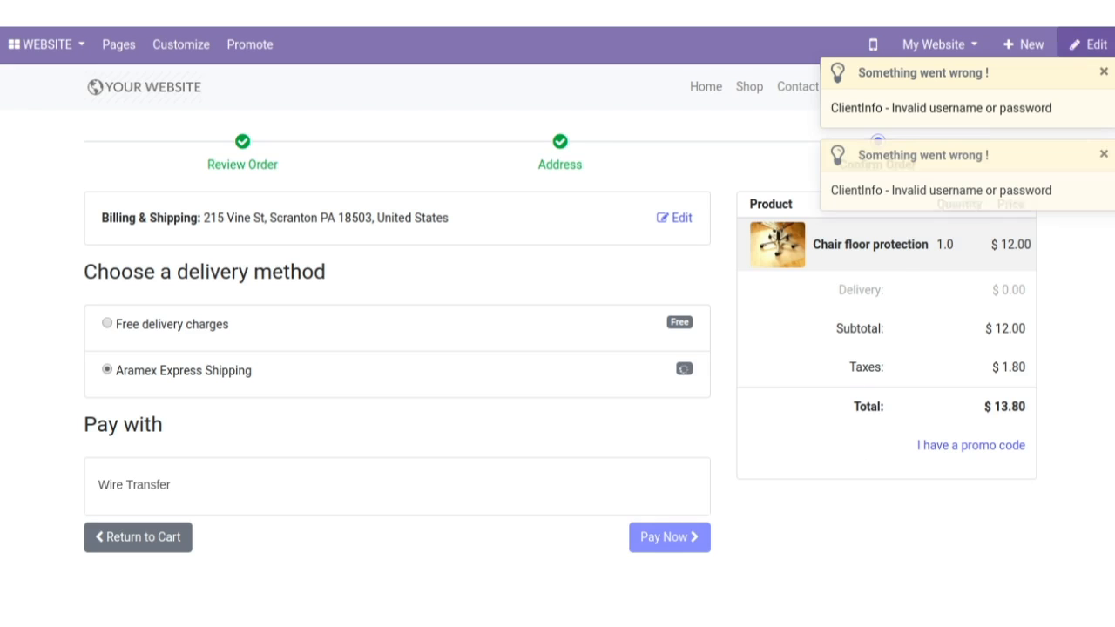
click(1104, 73)
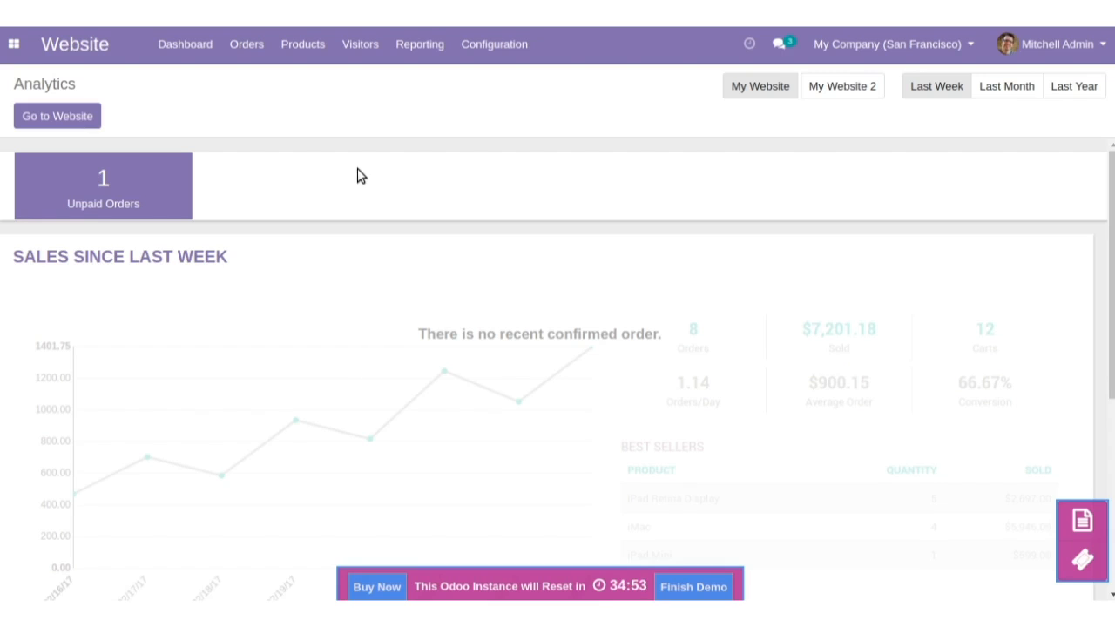
Open the unpaid website order for the Chair floor protection and confirm it.
click(54, 179)
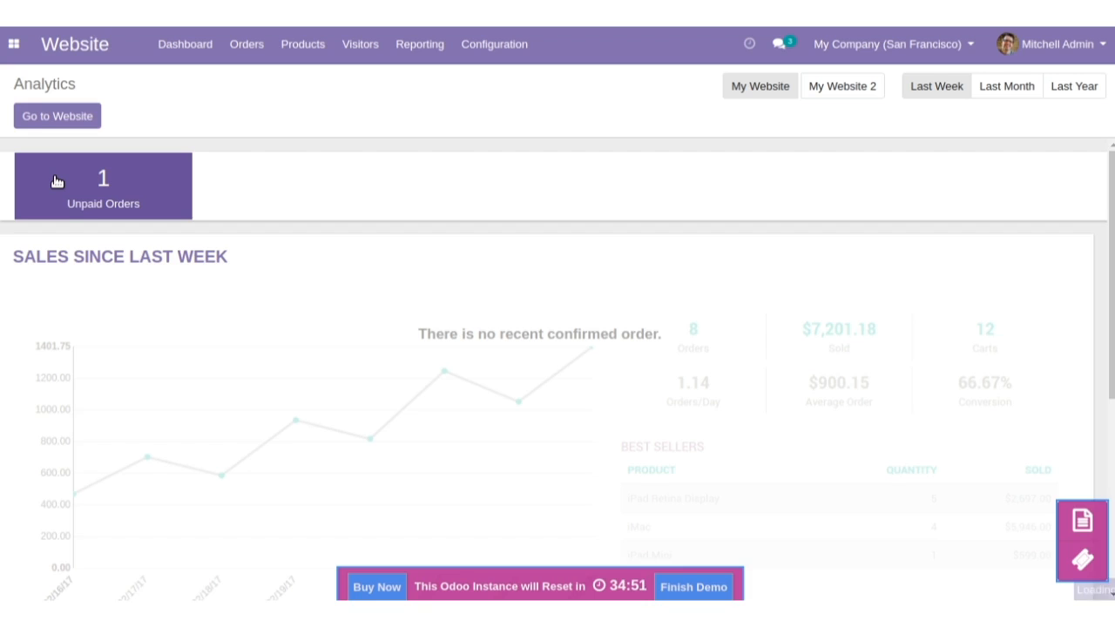
click(54, 180)
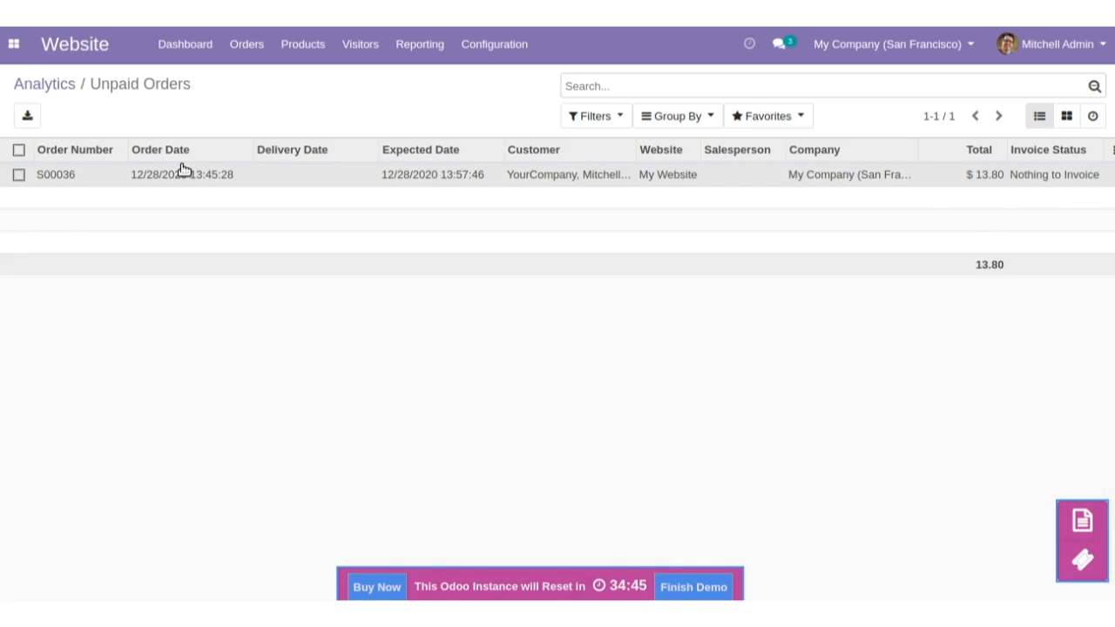
click(183, 168)
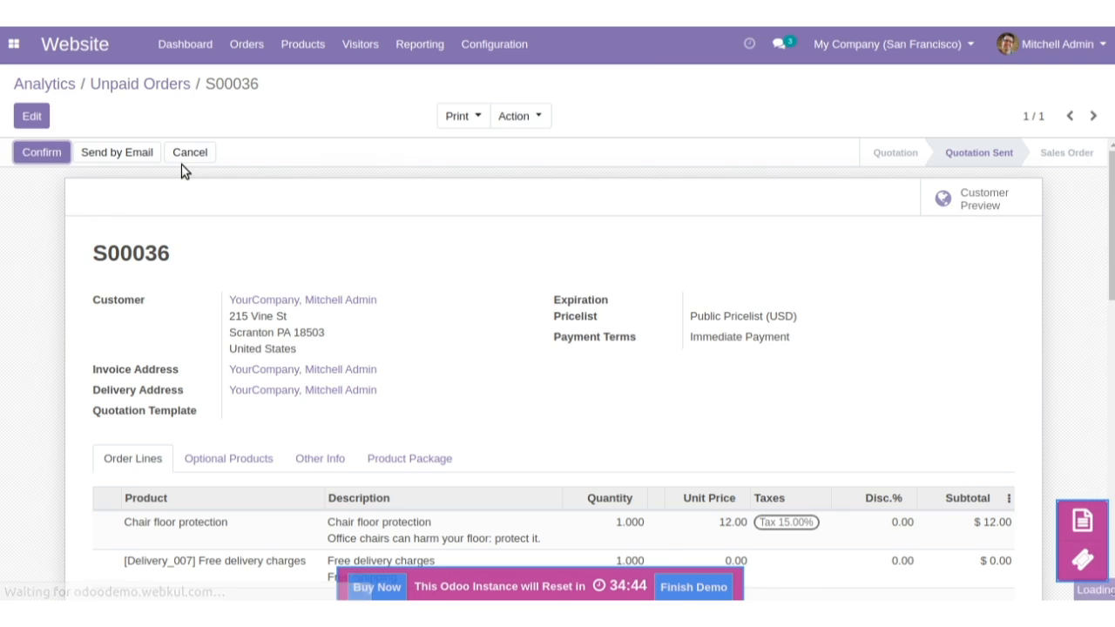
click(41, 152)
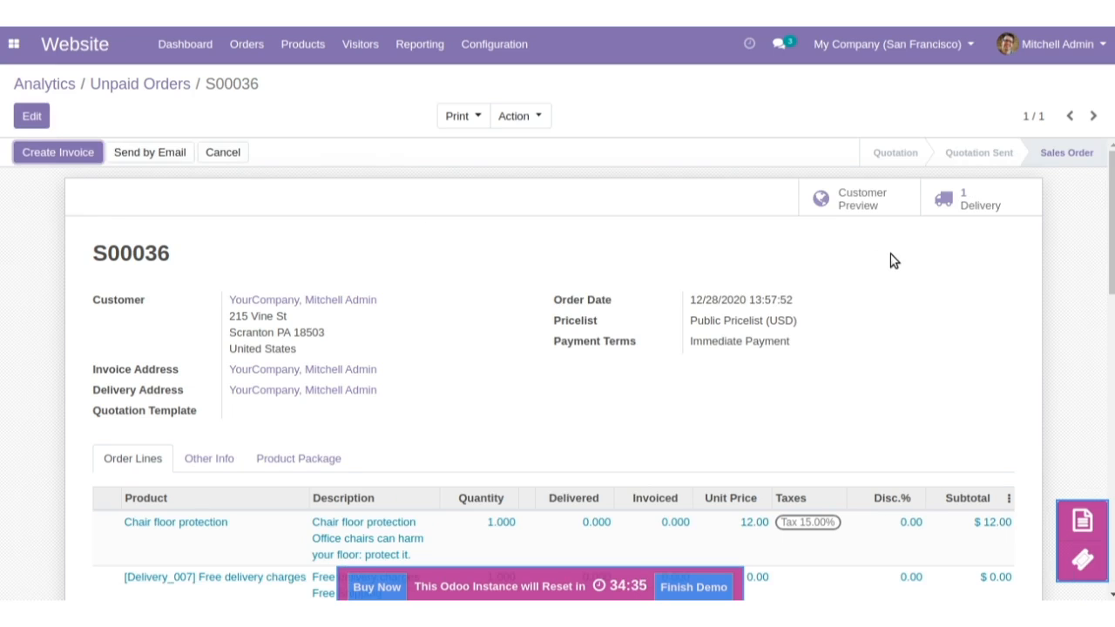
Open the confirmed order's delivery, validate it for the full reserved quantity, and check its packages.
click(983, 211)
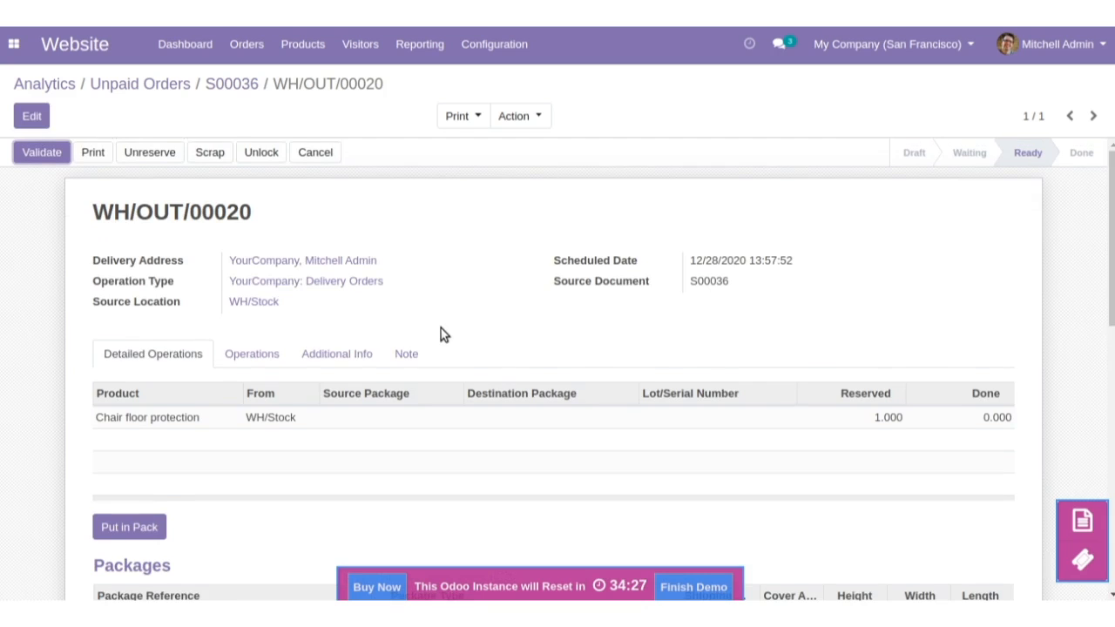
click(45, 154)
click(54, 155)
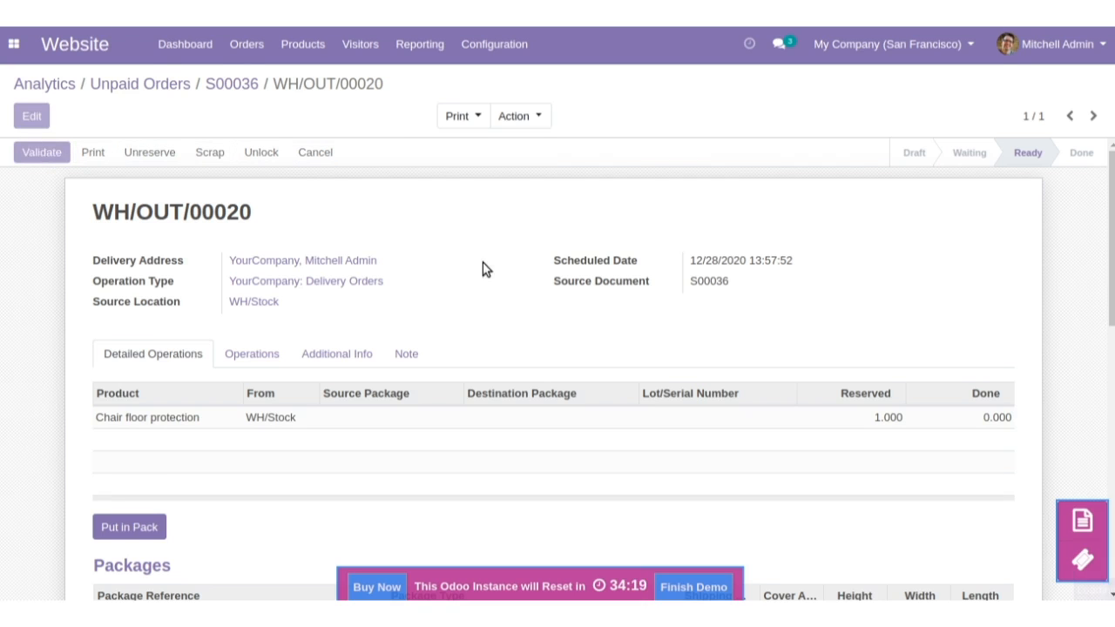
click(177, 200)
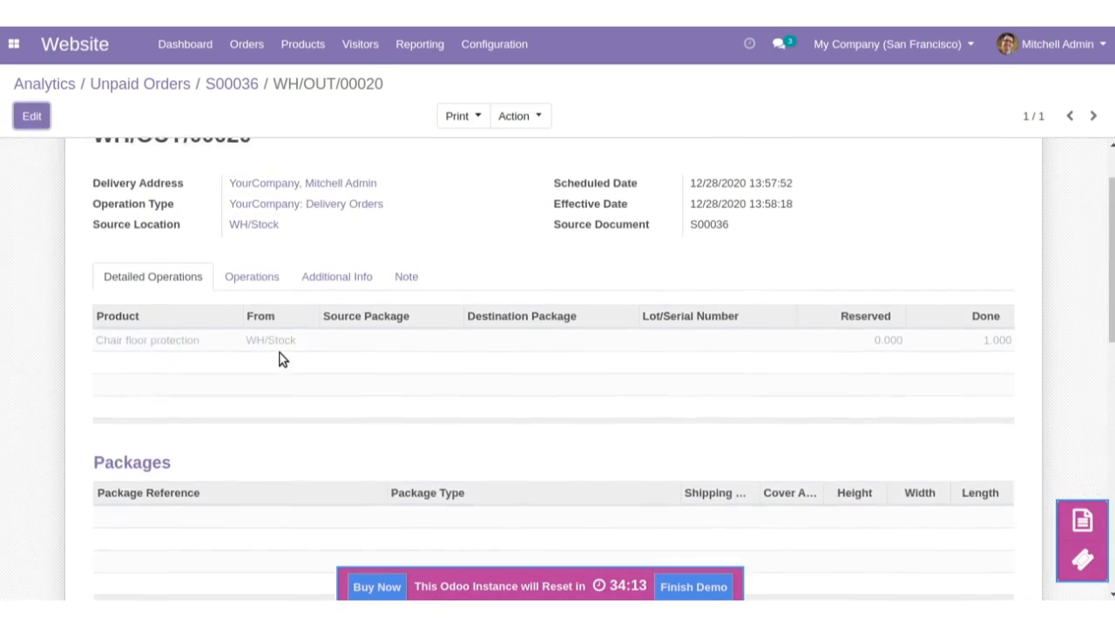
scroll(149, 392, down, 5)
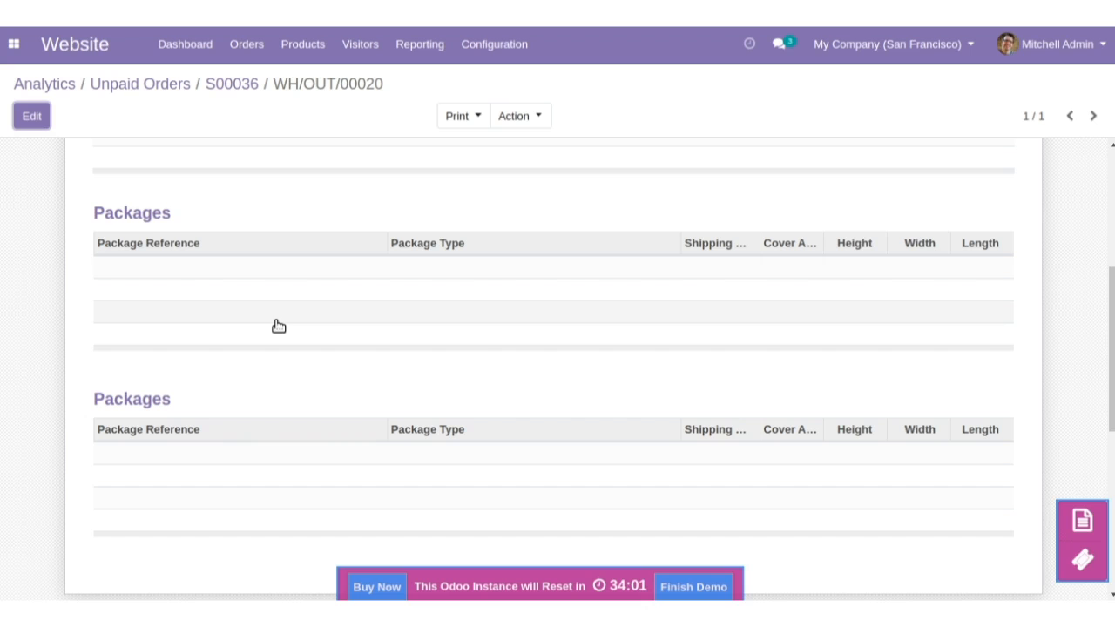
scroll(496, 344, up, 3)
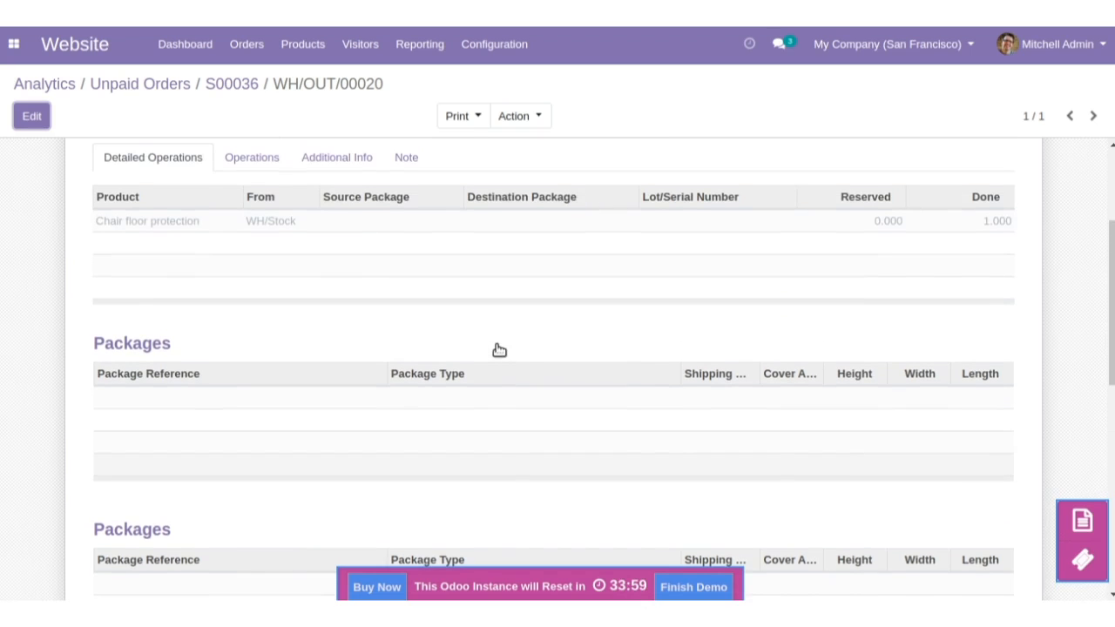